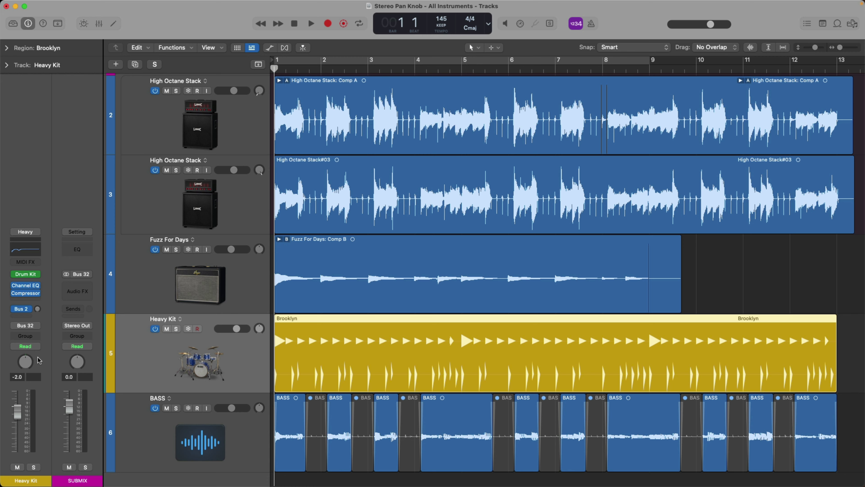
Step: Solo the Heavy Kit drums and cycle-play bars 1–9
key("ctrl+s")
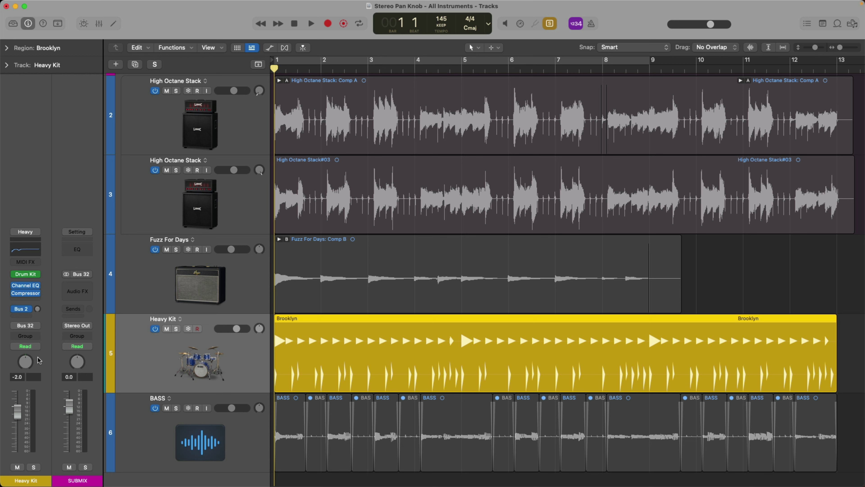
key("c")
key("space")
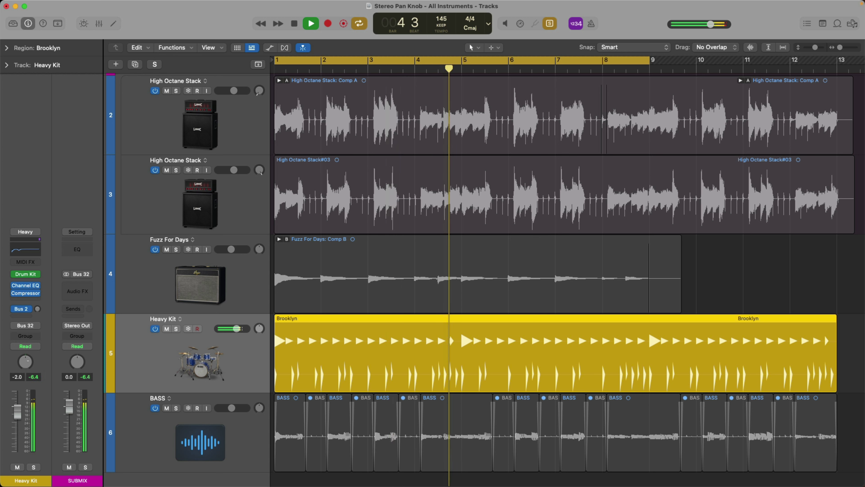
Step: Sweep the Heavy Kit pan right, back to centre and in from hard left, then stop playback
left_click_drag(29, 363, 37, 313)
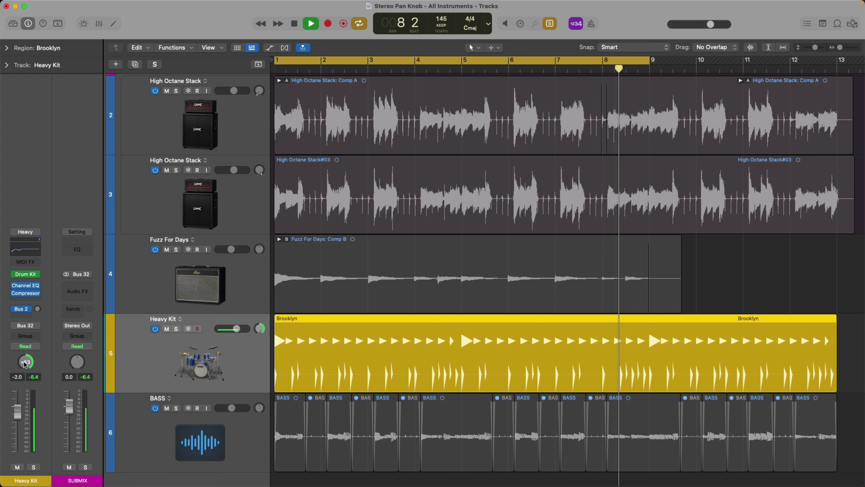
left_click_drag(24, 363, 24, 411)
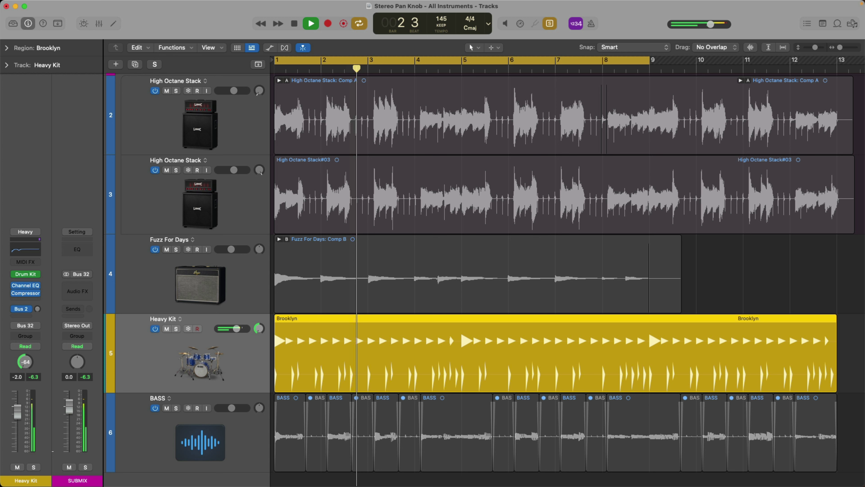
left_click_drag(53, 445, 53, 421)
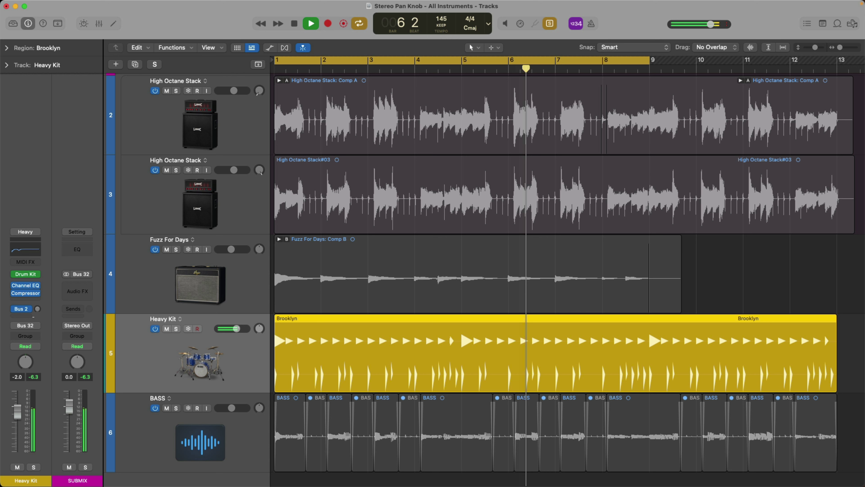
key("space")
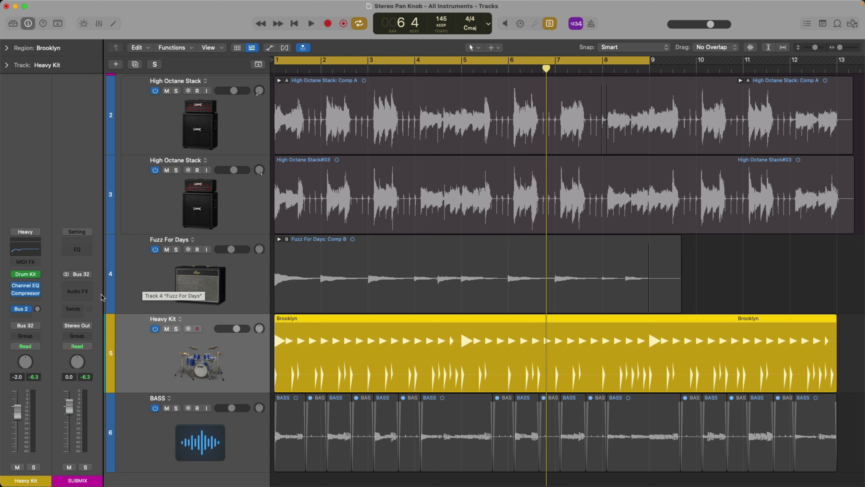
Step: Confirm the Heavy Kit pan mode is Balance without changing it, then release the solo
right_click(27, 362)
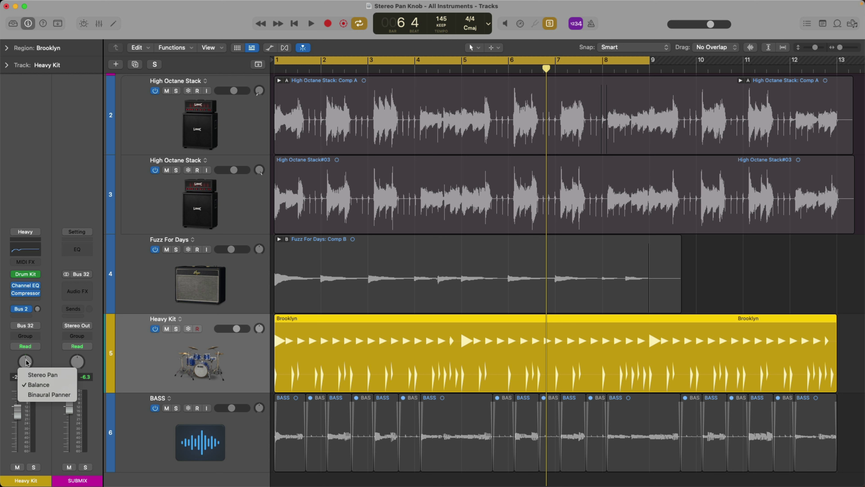
left_click(124, 349)
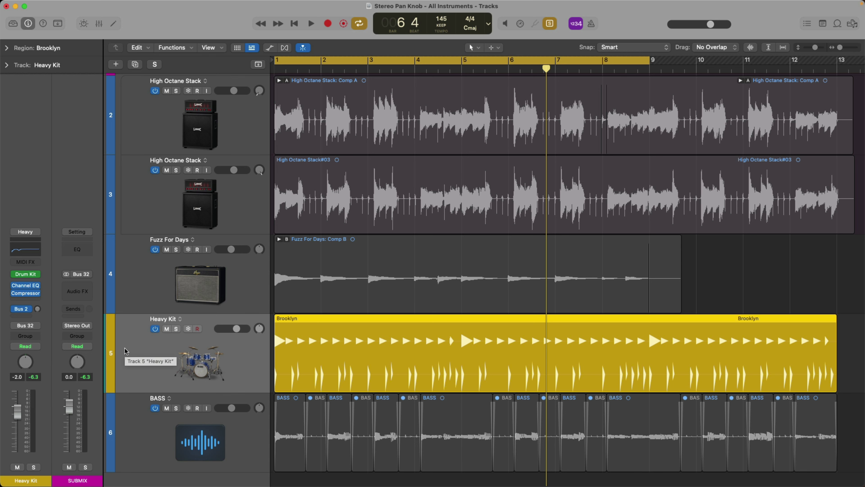
key("super+a")
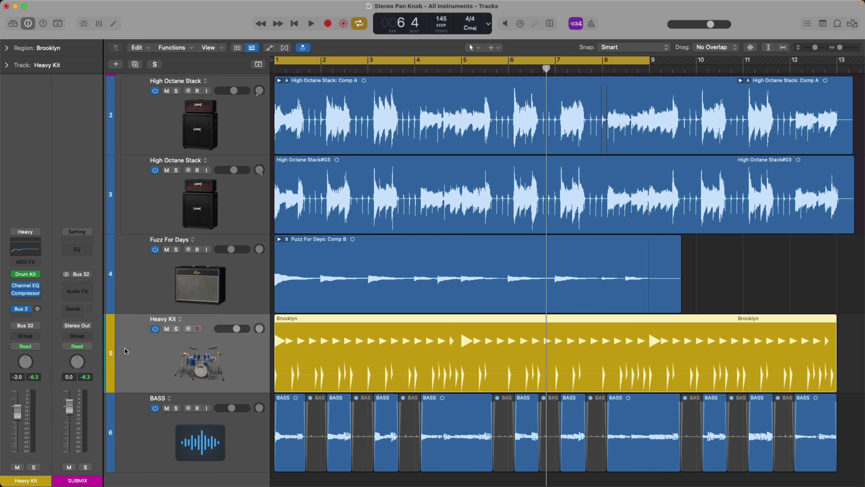
Step: Unmute the two room reverb and DLY channels in the Mixer, then play and stop the full mix
key("x")
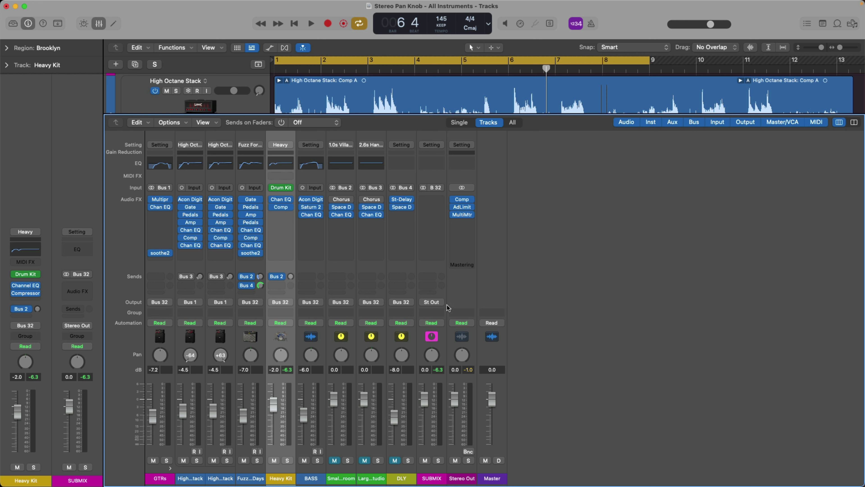
mouse_move(466, 249)
left_click(395, 460)
key("x")
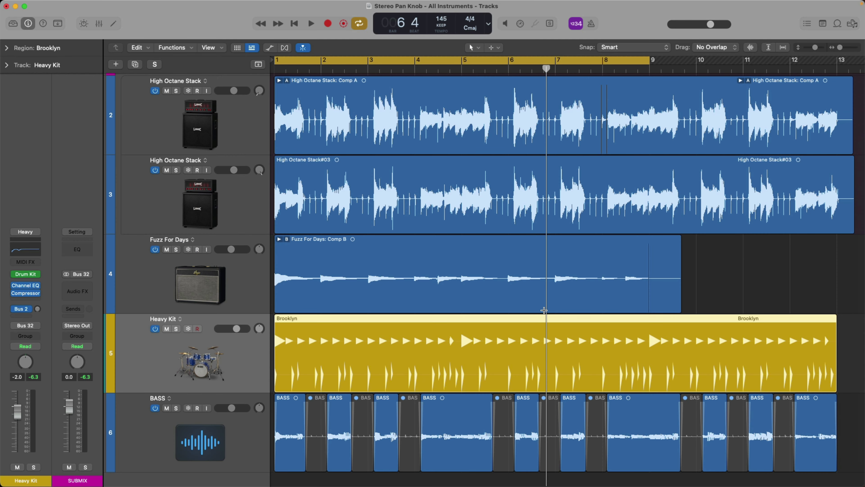
key("space")
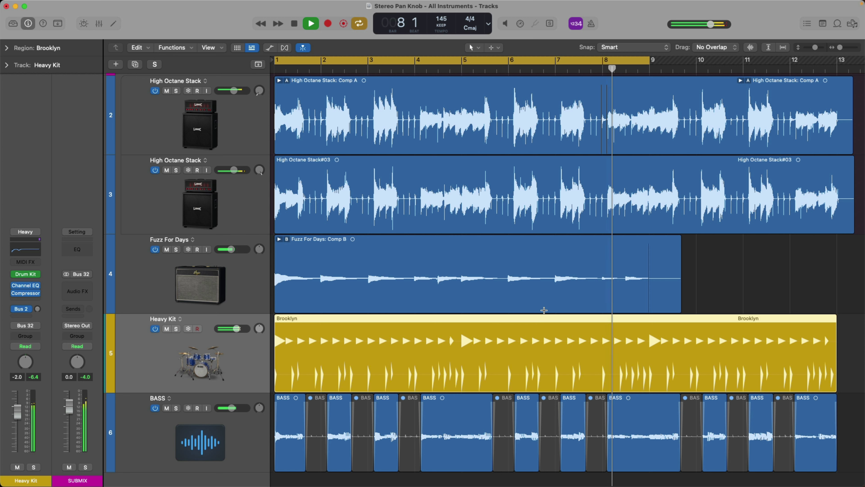
key("space")
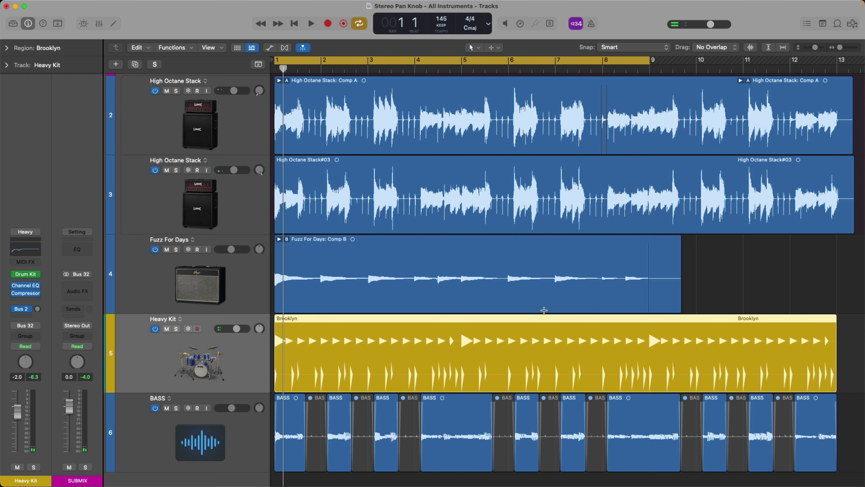
Step: Solo High Octane Stack and Fuzz For Days in the Mixer, panning Fuzz For Days to +63
key("x")
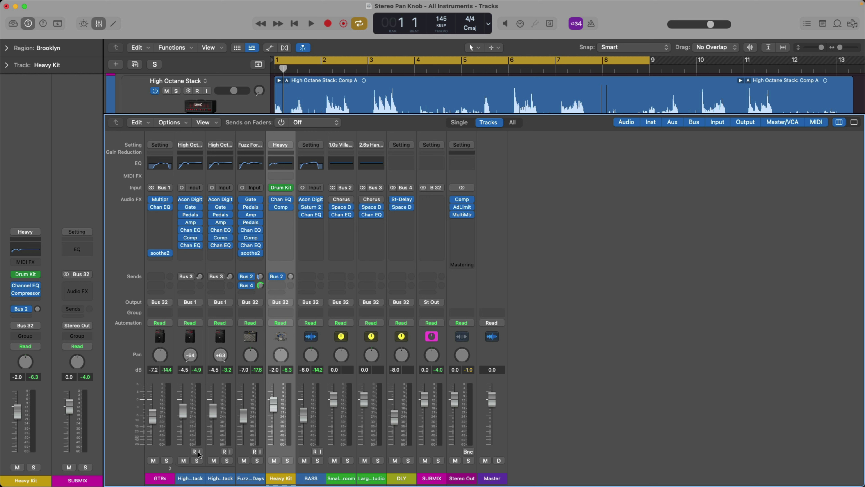
left_click(197, 460)
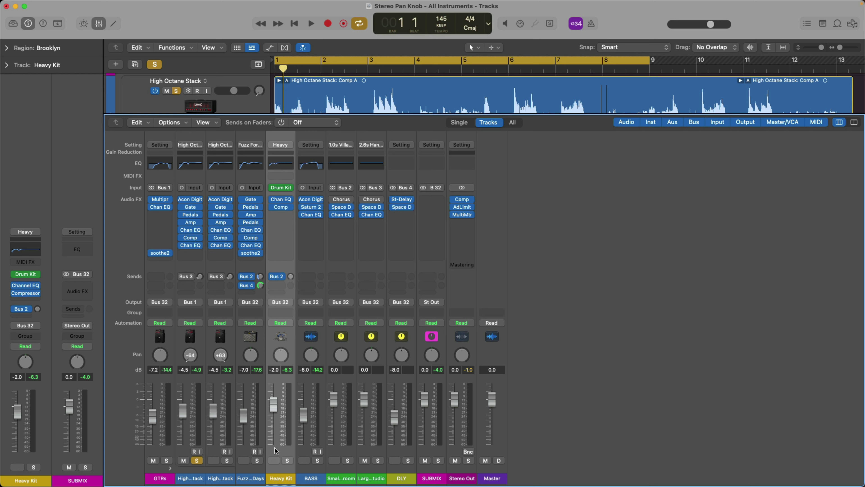
left_click(257, 460)
left_click_drag(253, 362, 253, 344)
Step: Play and stop the soloed guitars, then nudge the SUBMIX pan slightly
key("space")
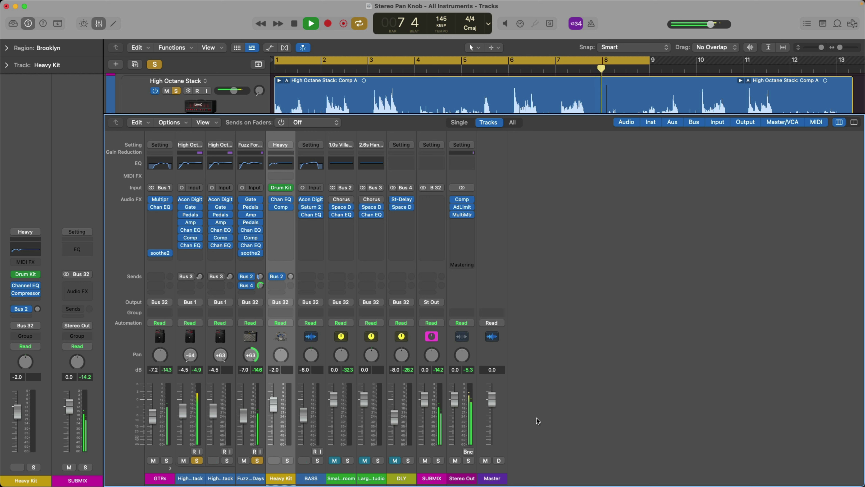
key("space")
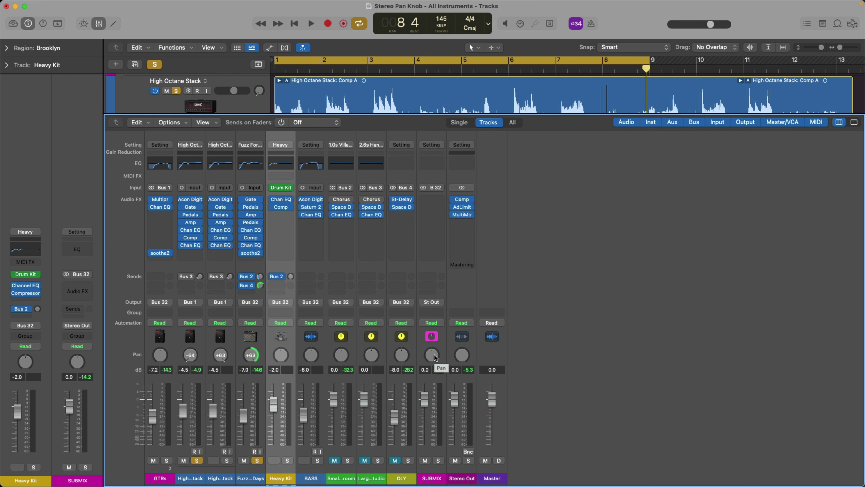
mouse_move(434, 353)
left_mouse_down()
mouse_move(434, 340)
mouse_move(429, 356)
left_mouse_up()
Step: Inspect the SUBMIX pan mode menu and leave it on Balance
right_click(428, 356)
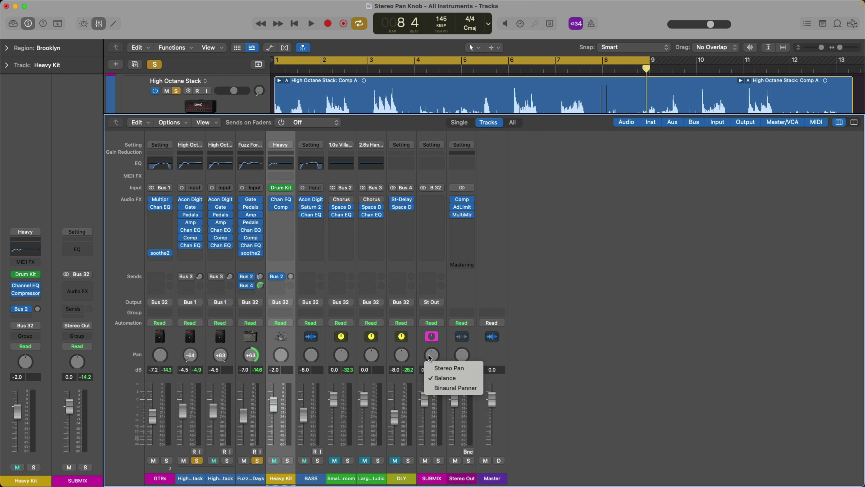
left_click(440, 345)
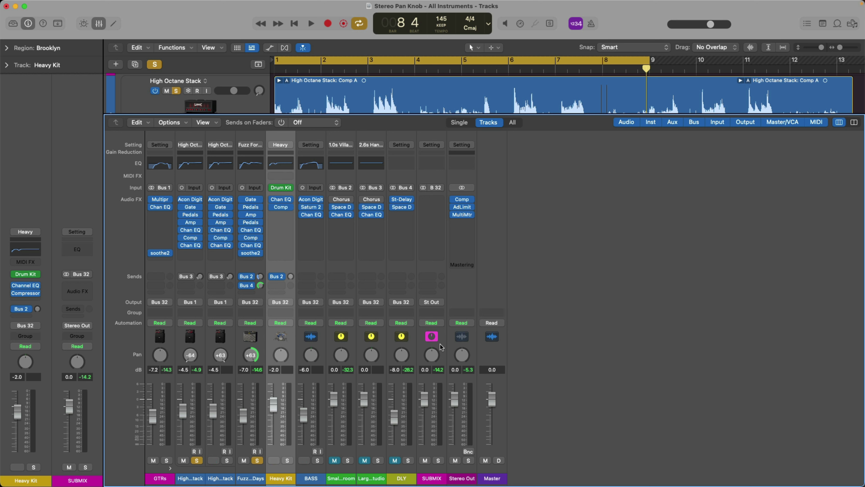
Step: Sweep the SUBMIX bus pan right and left during playback, then stop
key("space")
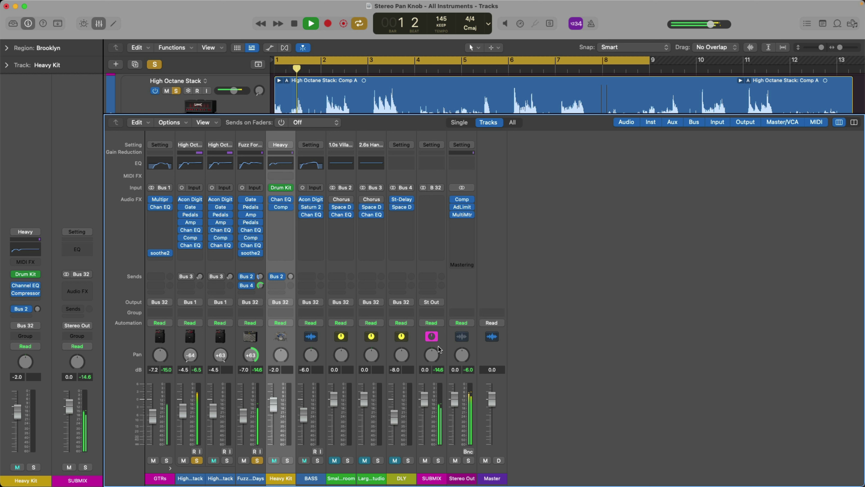
left_click_drag(431, 357, 430, 395)
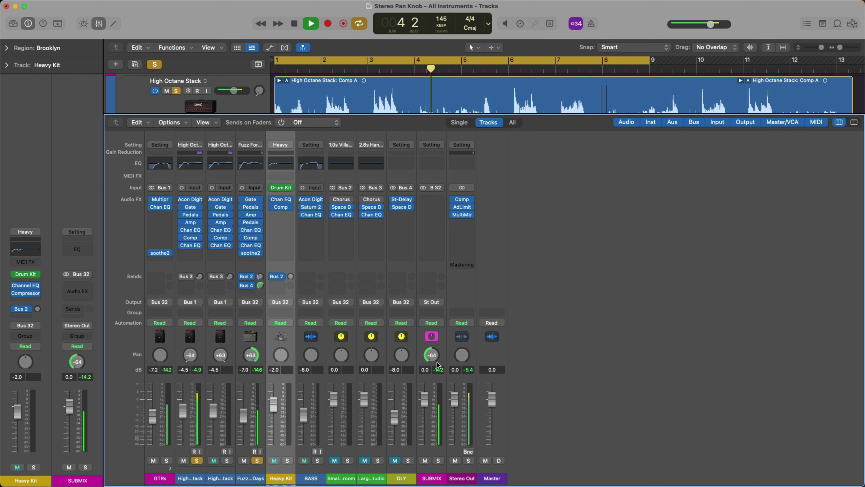
left_click_drag(437, 362, 437, 342)
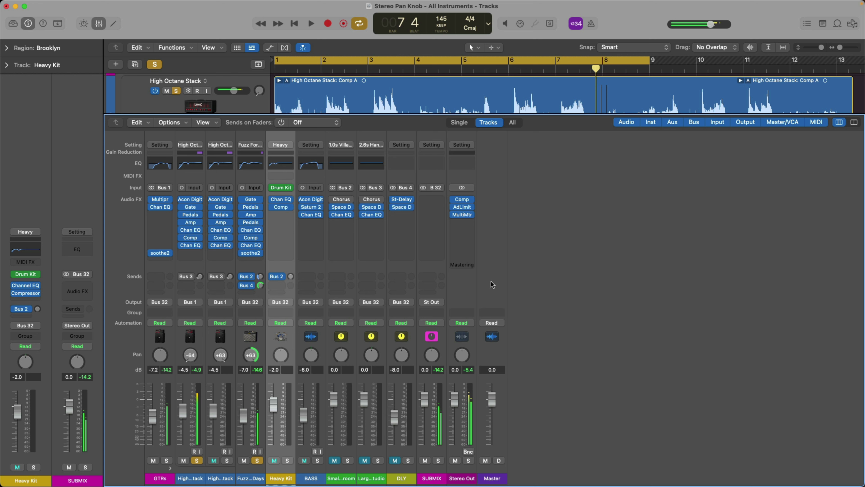
key("space")
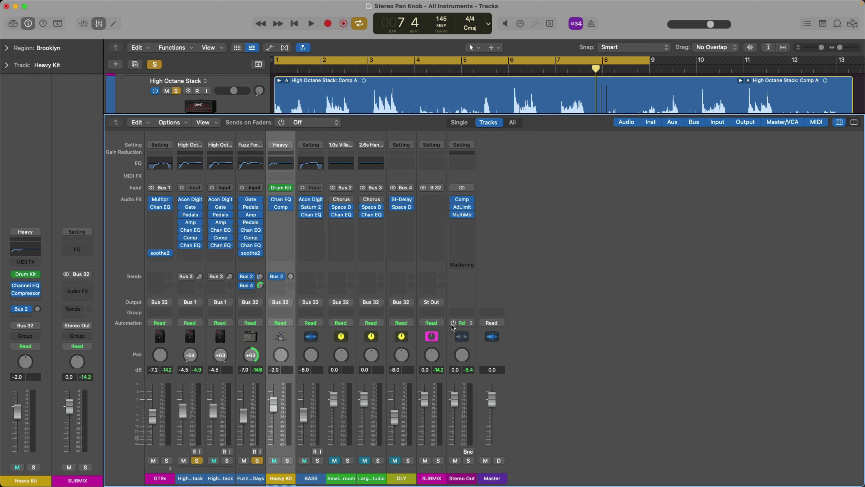
Step: Set the SUBMIX pan mode to Stereo Pan and restart playback from bar 1
right_click(436, 357)
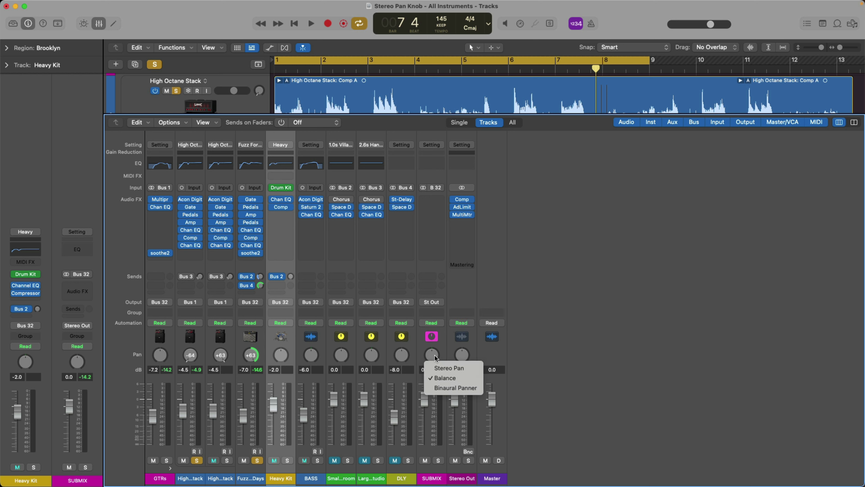
left_click(434, 369)
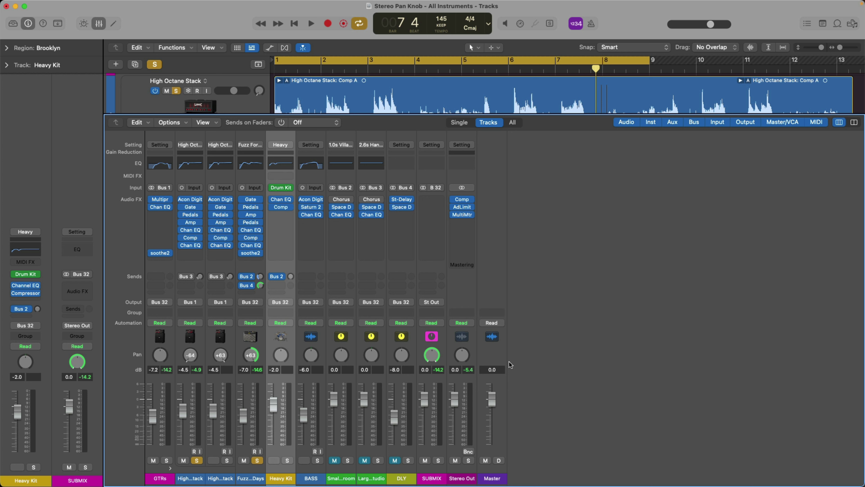
key("space")
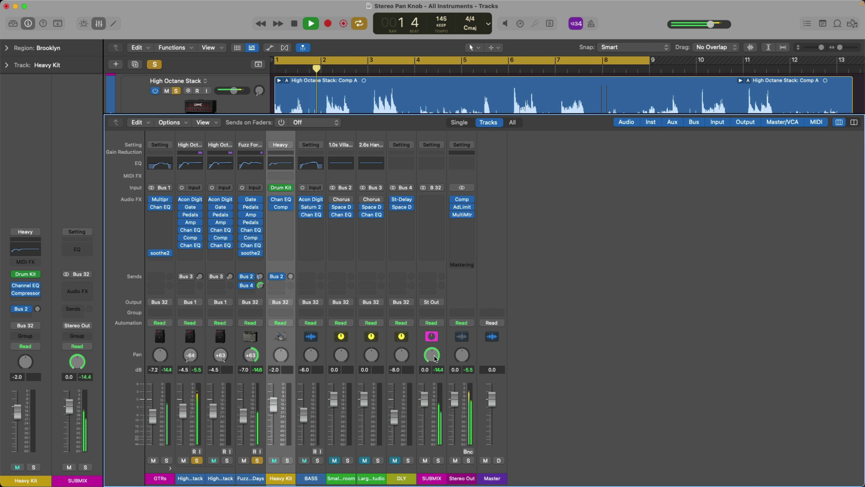
Step: Try several SUBMIX pan positions, including +53 and centre, finally settling at -25
left_click_drag(435, 357, 436, 333)
key("space")
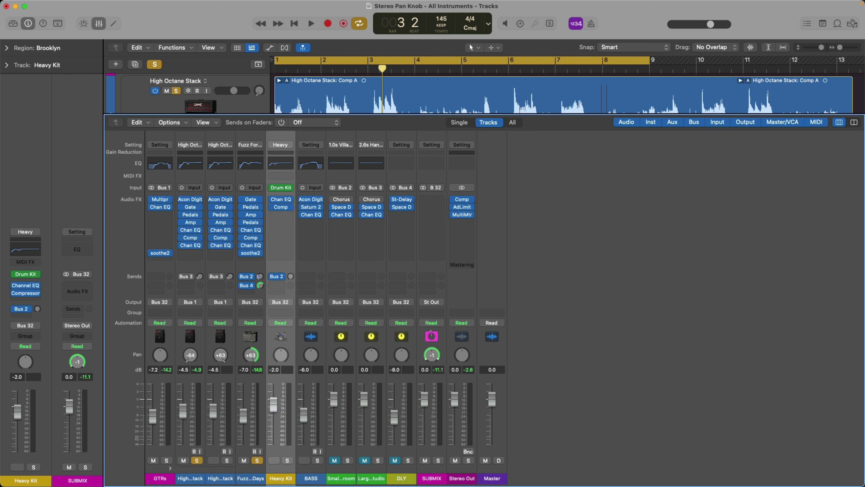
left_click_drag(431, 355, 432, 348)
key("space")
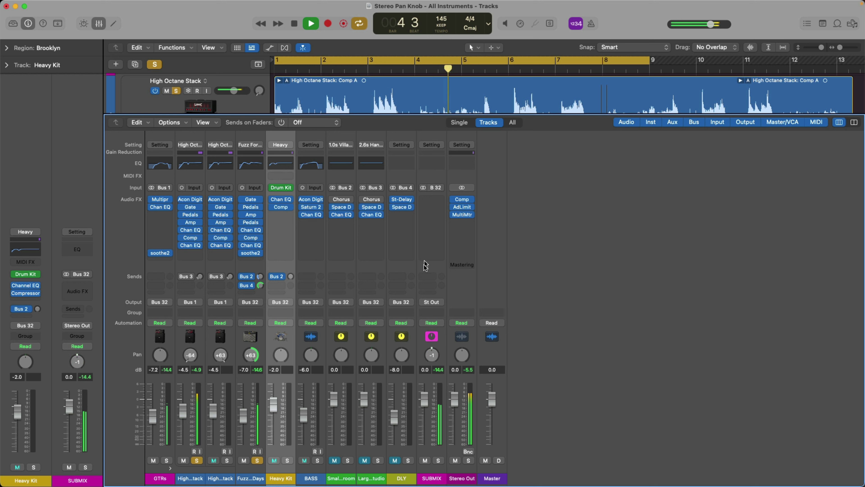
mouse_move(431, 358)
left_mouse_down()
mouse_move(431, 341)
mouse_move(431, 370)
left_mouse_up()
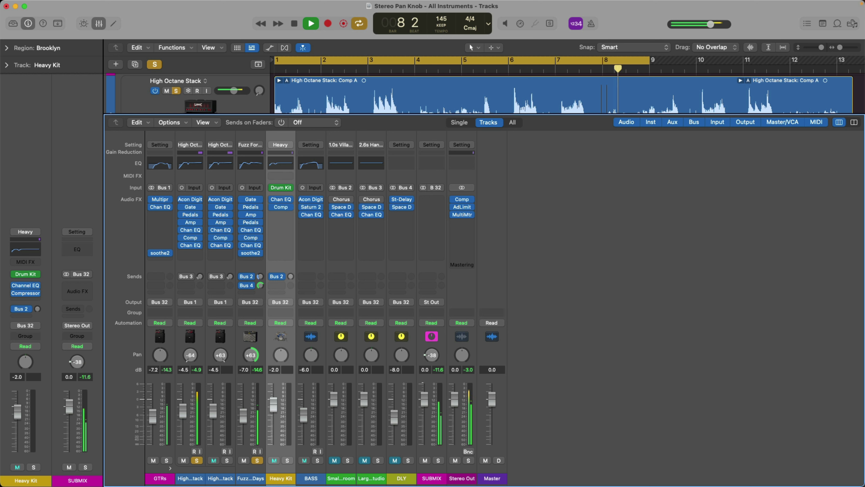
left_click(431, 355, "alt")
key("space")
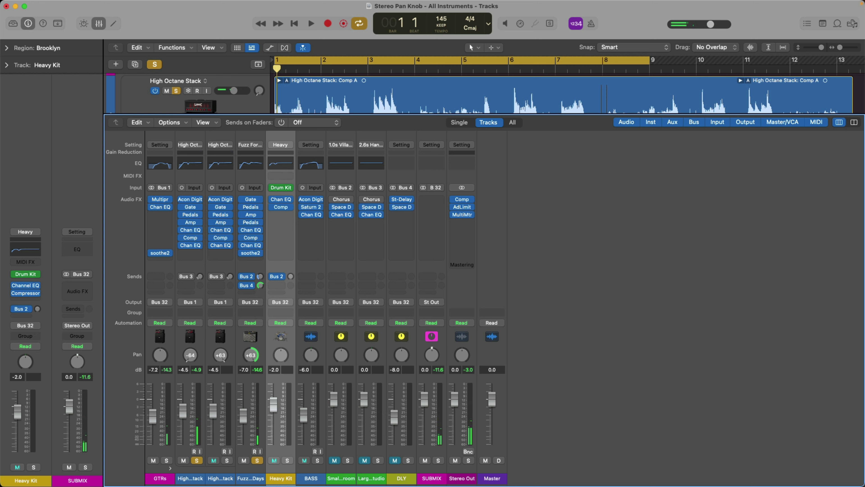
left_click_drag(431, 355, 431, 354)
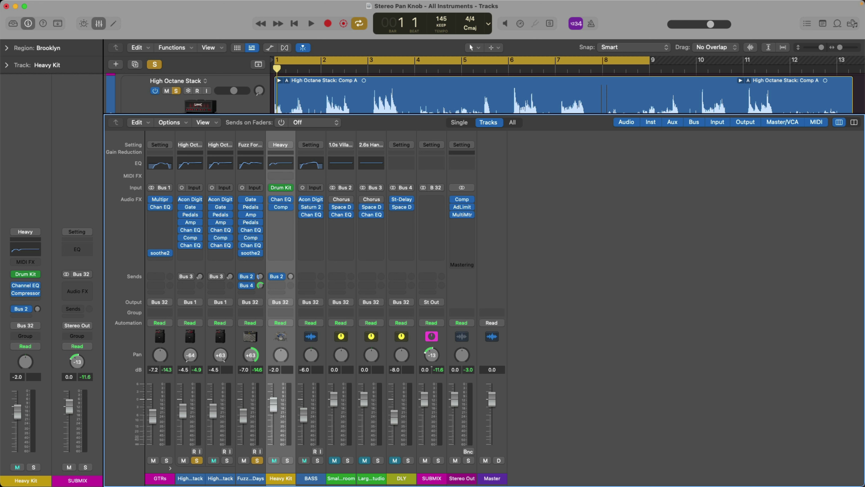
left_click_drag(432, 355, 434, 383)
Step: Reset the SUBMIX pan to default and compare its settings while playing the song
left_click(431, 356, "alt")
left_click(432, 354)
left_click(432, 355)
key("space")
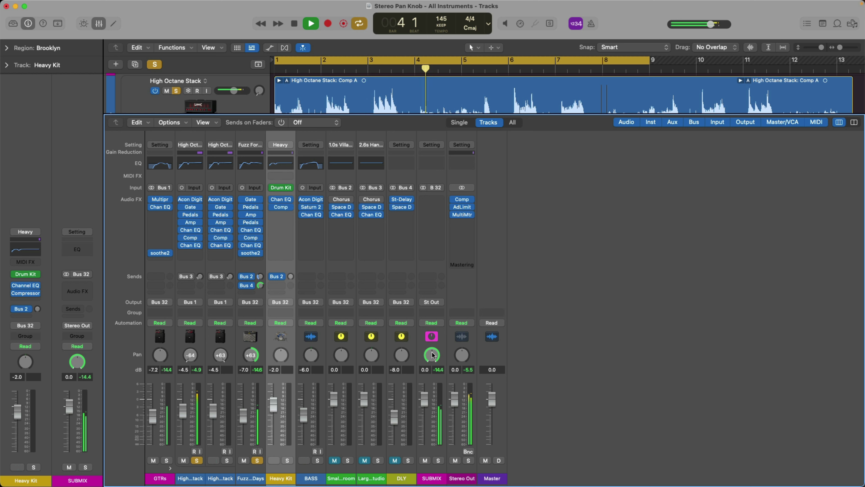
left_click(432, 355)
key("space")
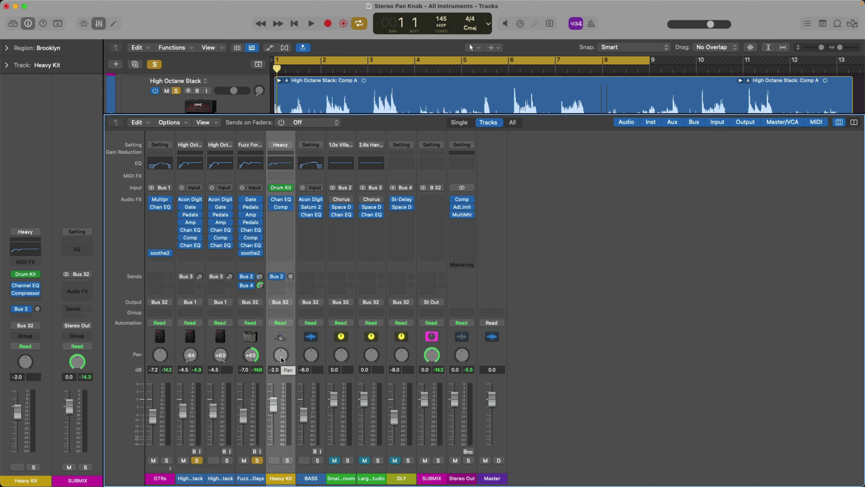
Step: Leave Heavy Kit's pan mode unchanged, unsolo both guitar tracks and close the Mixer
right_click(281, 358)
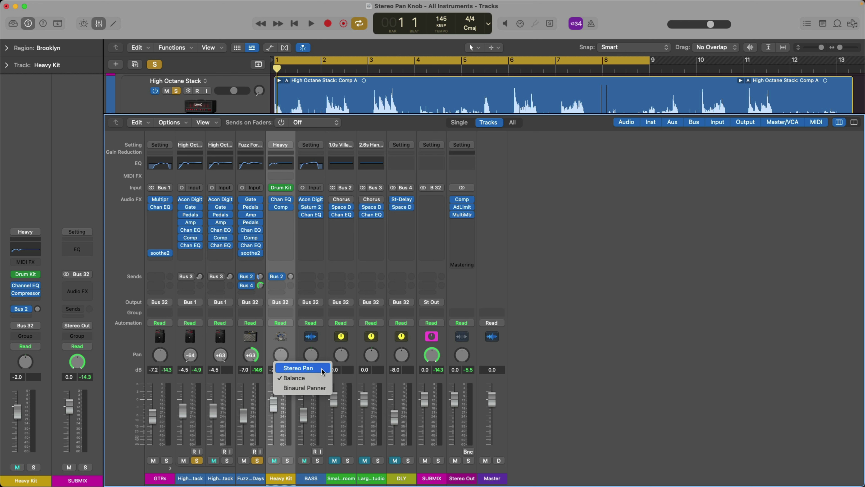
left_click(682, 266)
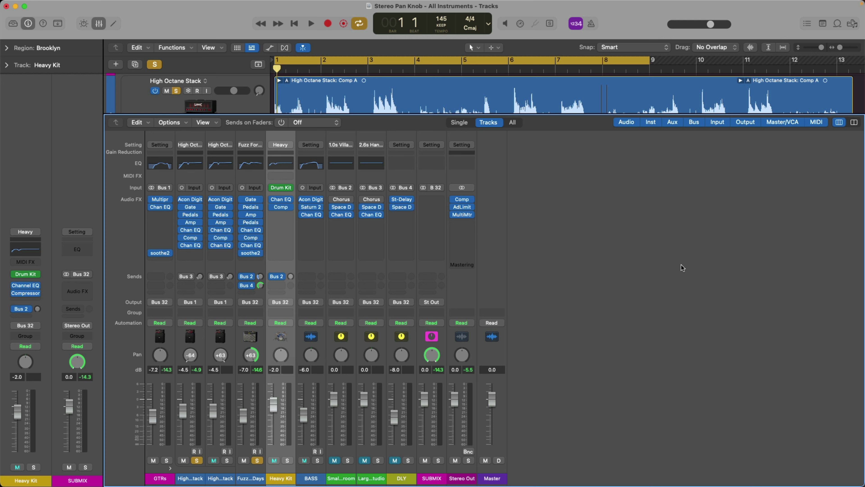
left_click(256, 460)
left_click(196, 460)
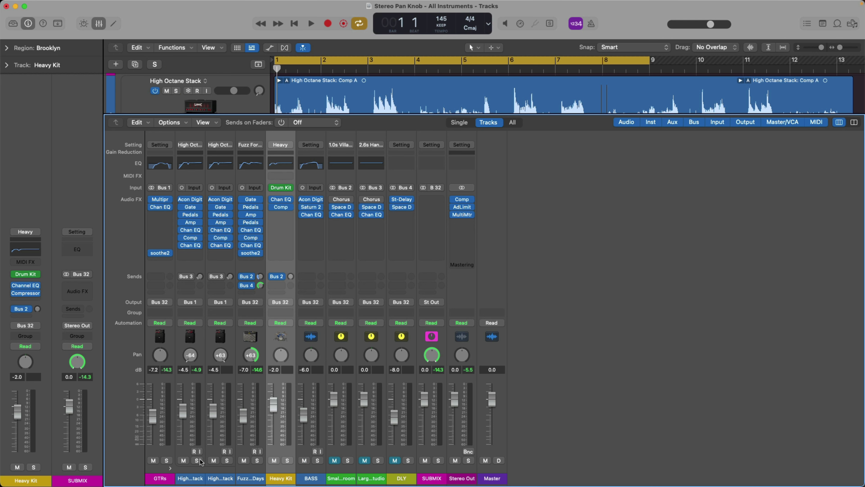
key("x")
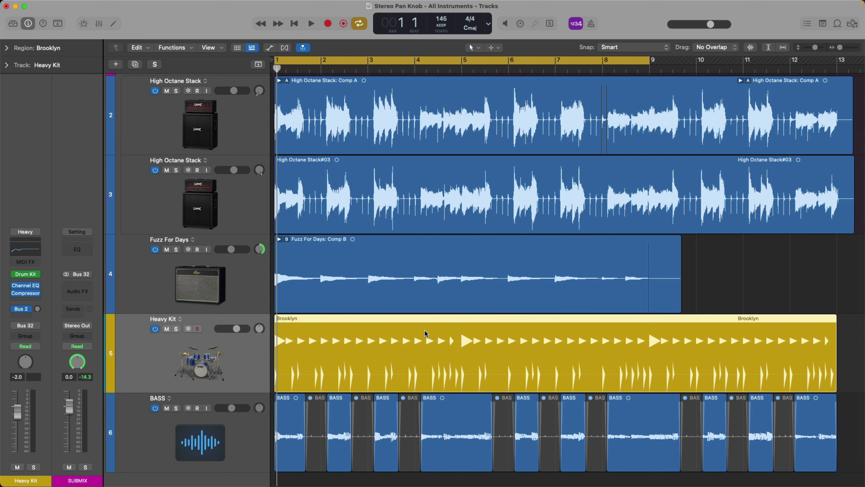
Step: Swap in the Heavy+ Producer Kit, expand its track stack, and show the kit-piece channels in the mixer
key("y")
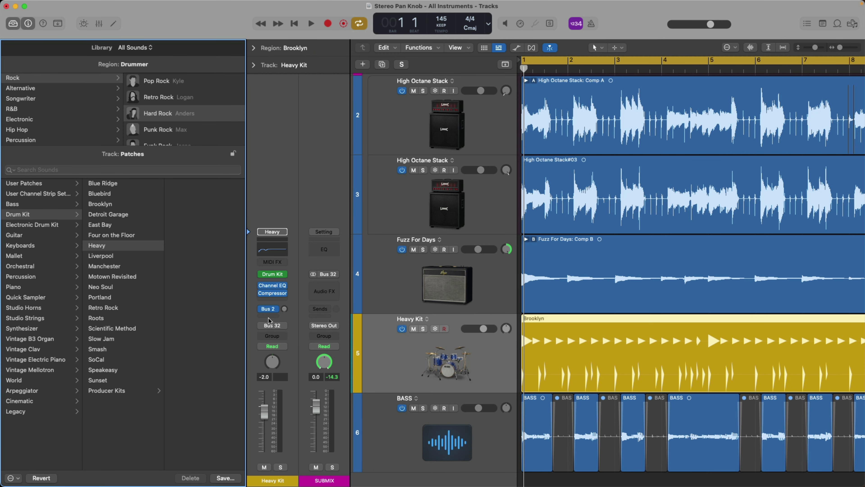
left_click(138, 391)
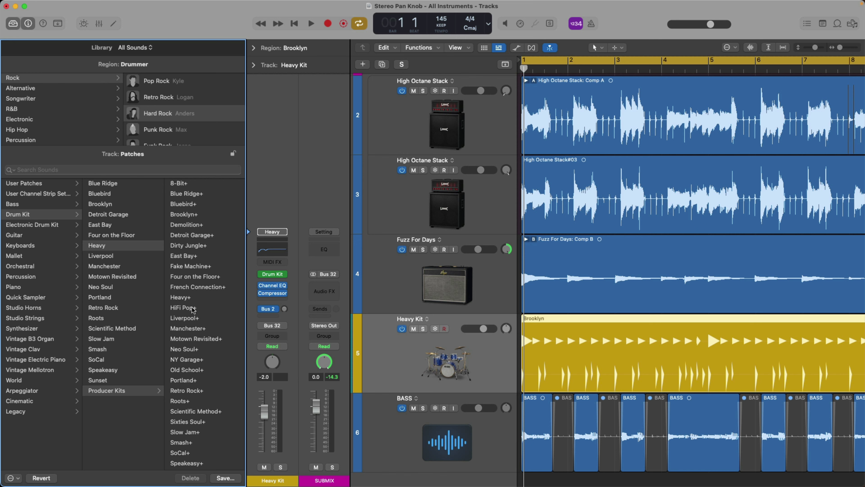
left_click(193, 299)
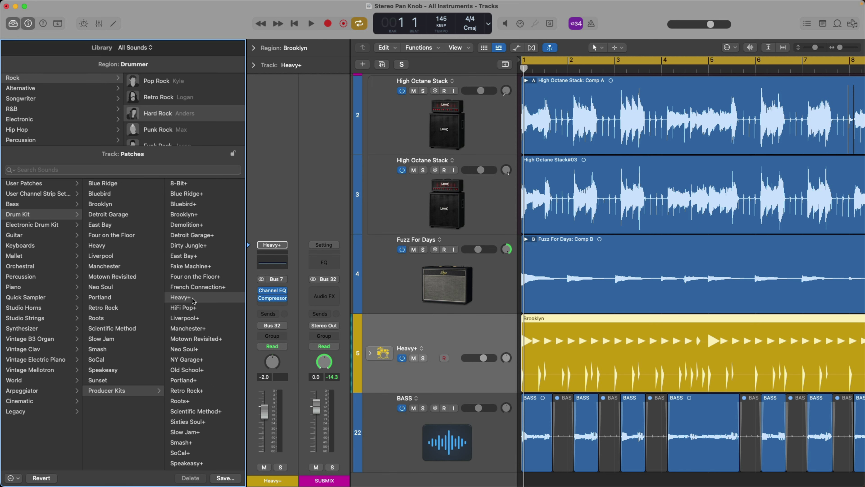
key("y")
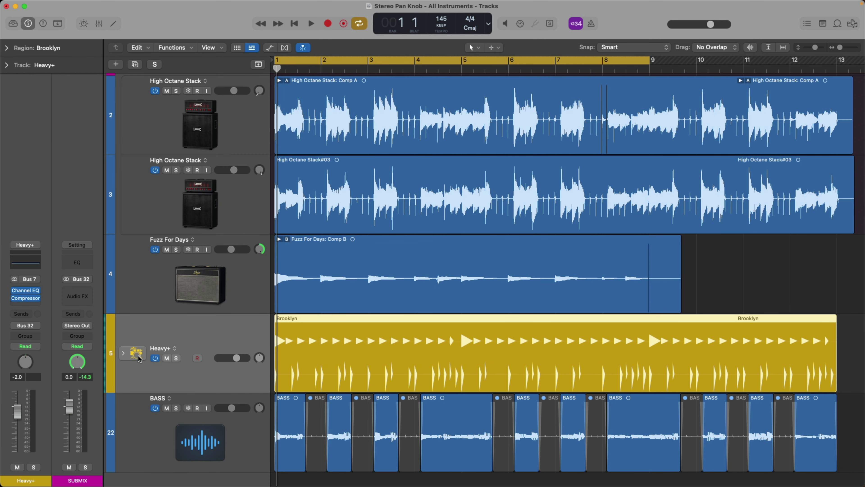
left_click(123, 354)
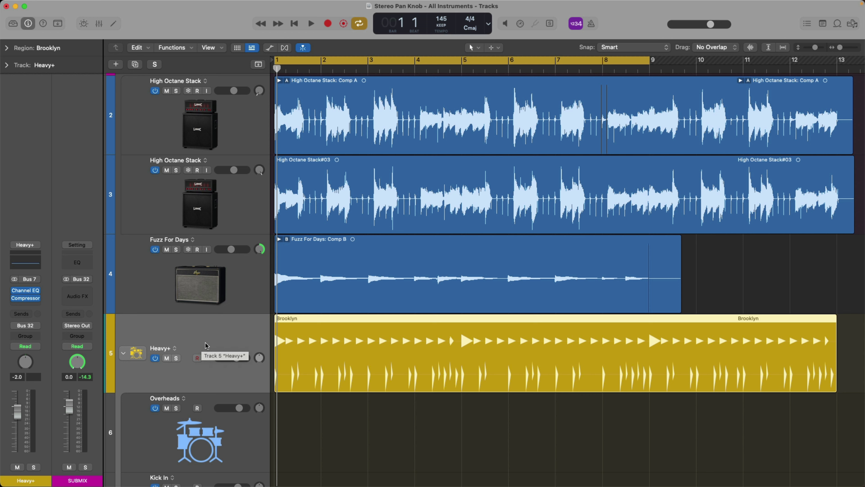
key("x")
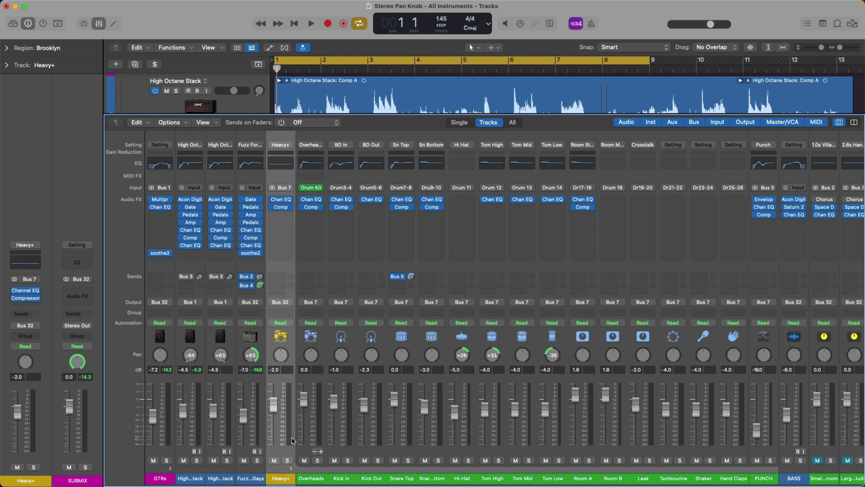
Step: Solo the Brooklyn drum region and start playback with the mixer visible
key("x")
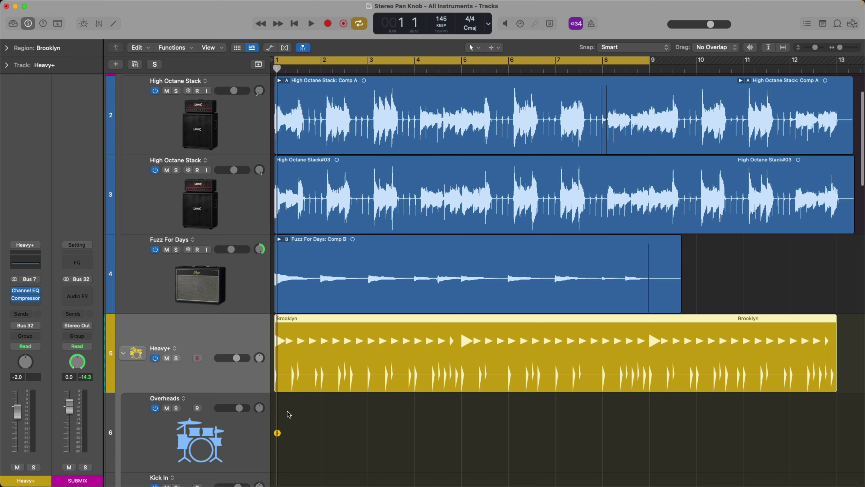
key("ctrl+s")
key("x")
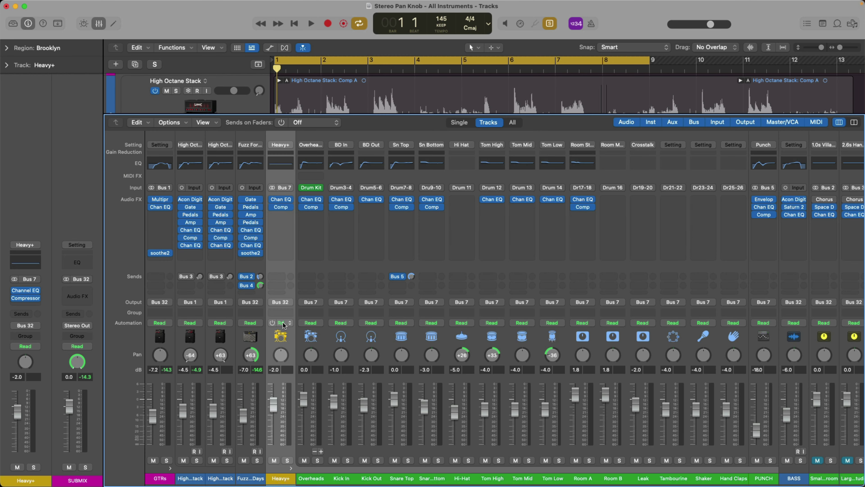
key("space")
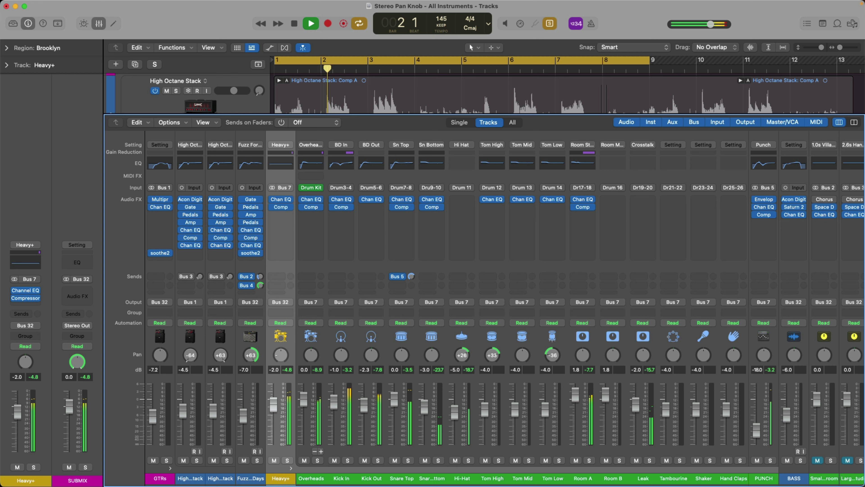
Step: Pan the Heavy+ kit hard right, recentre it, then pan the Hi-Hat to +63
left_click_drag(278, 357, 278, 341)
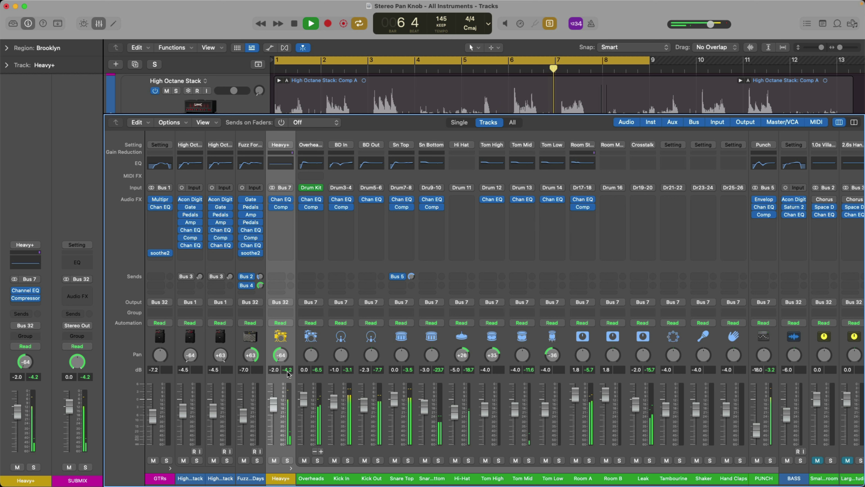
key("space")
left_click(281, 354, "alt")
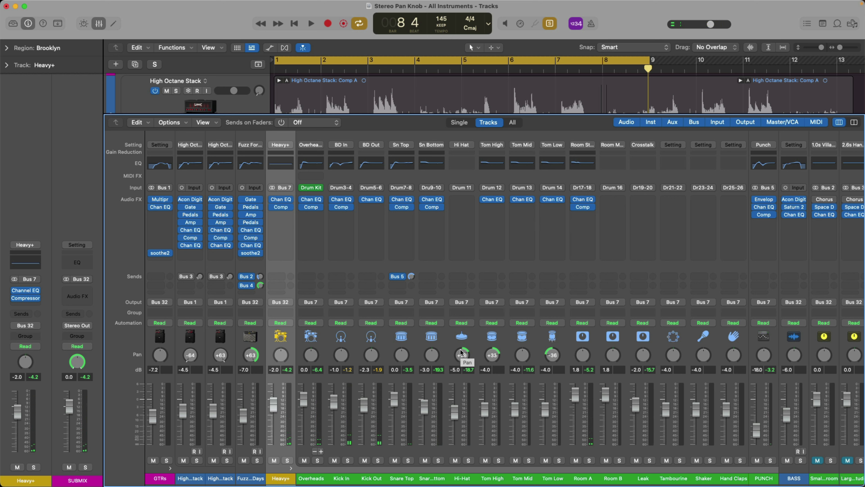
left_click_drag(458, 356, 458, 343)
Step: Sweep the Heavy+ kit pan right then left during playback, leaving it near centre at -1
key("space")
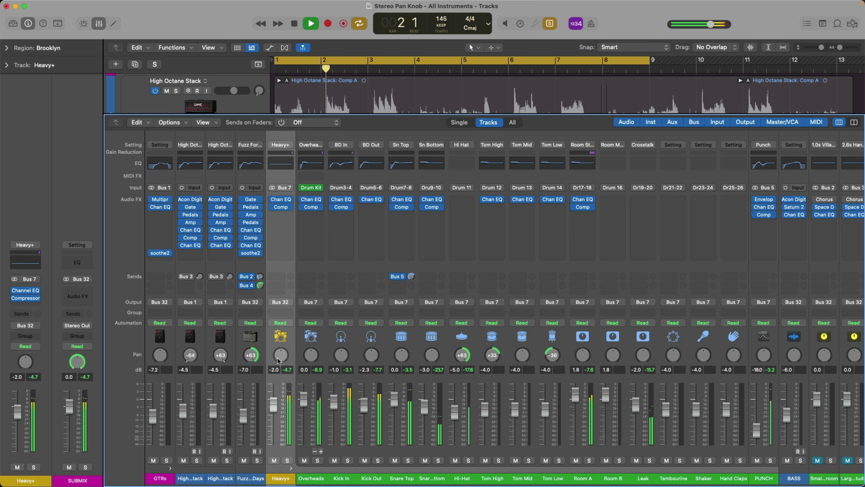
left_click_drag(278, 360, 278, 339)
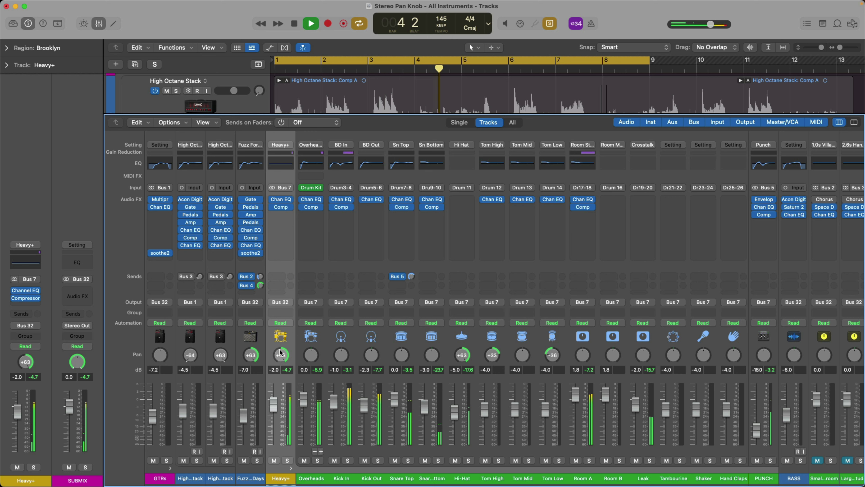
left_click_drag(280, 352, 280, 398)
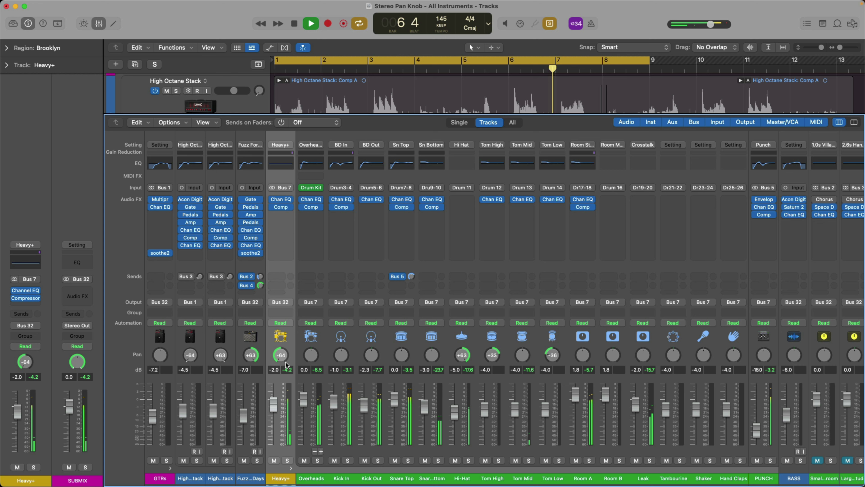
key("space")
left_click_drag(280, 355, 280, 333)
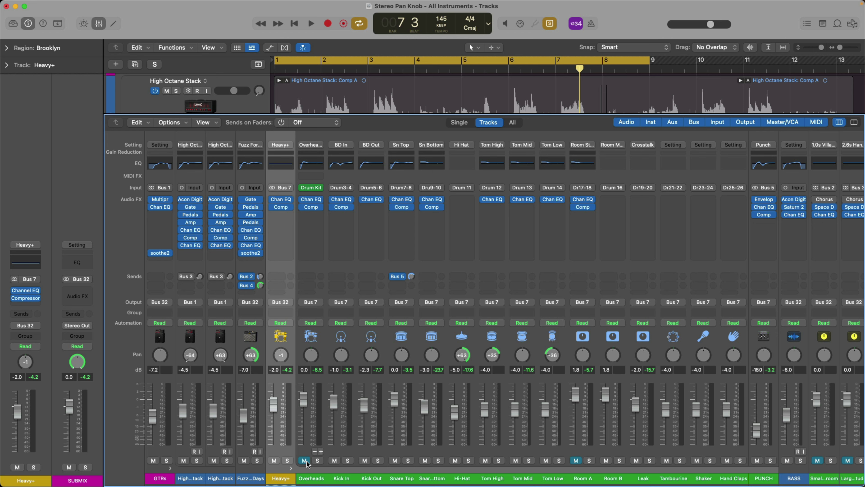
Step: Sweep the Heavy+ kit's pan during a playback pass, stopping at bar 8, beat 3
key("space")
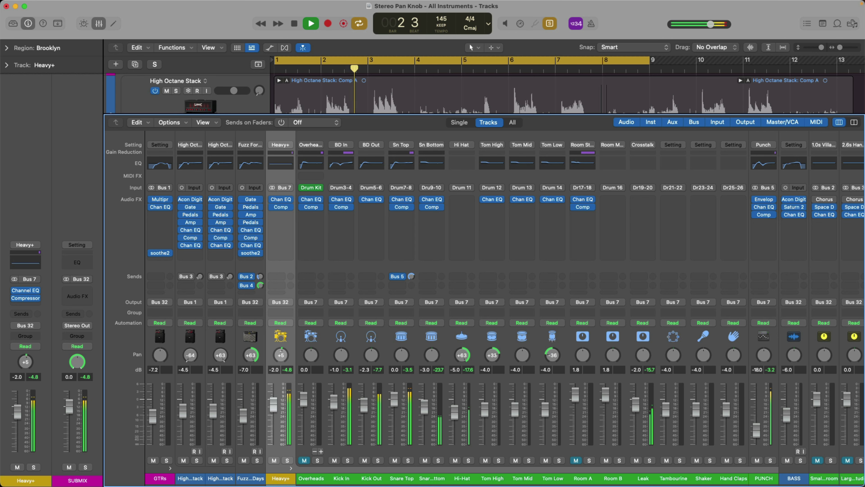
left_click_drag(282, 360, 278, 393)
scroll(283, 306, "right", 1)
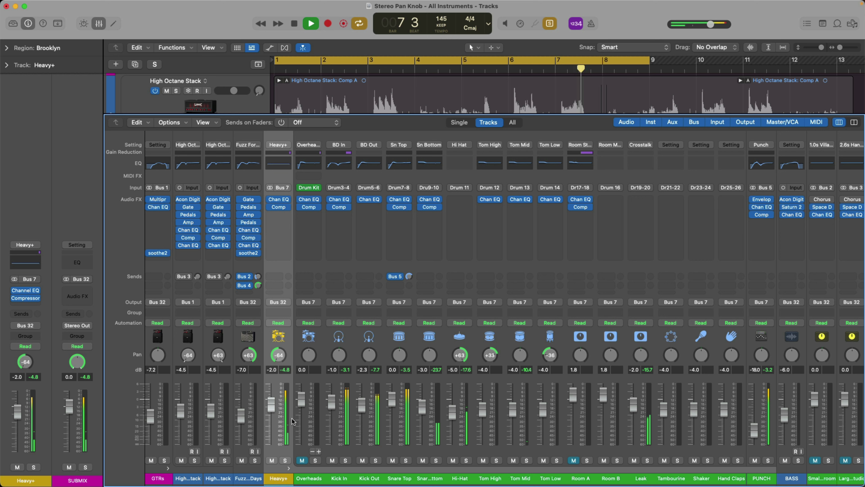
key("space")
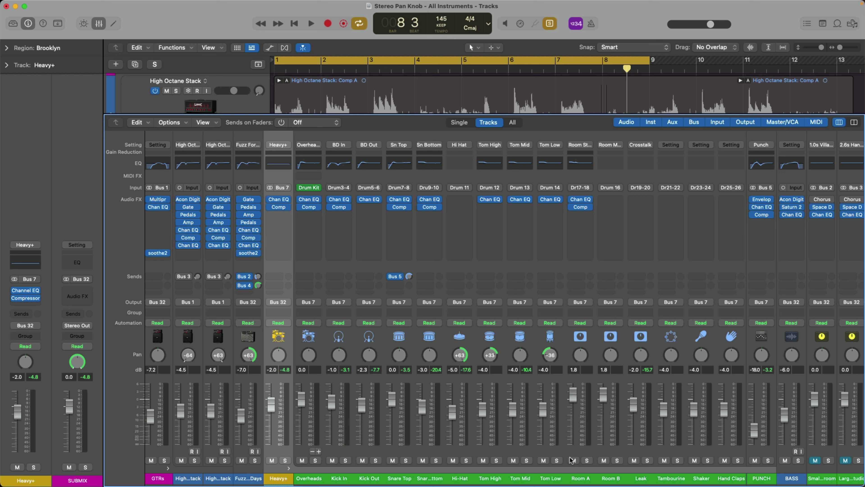
Step: Switch the Heavy+ pan mode to Stereo Pan and play the drums to hear the result
right_click(279, 356)
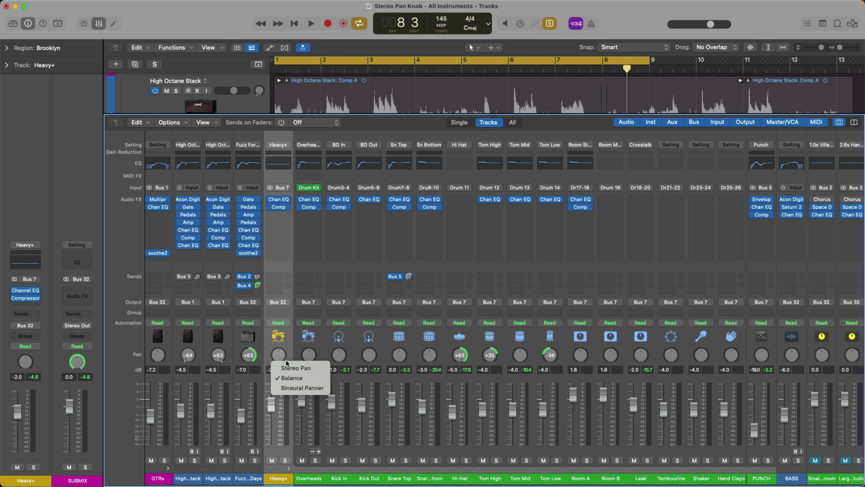
left_click(287, 368)
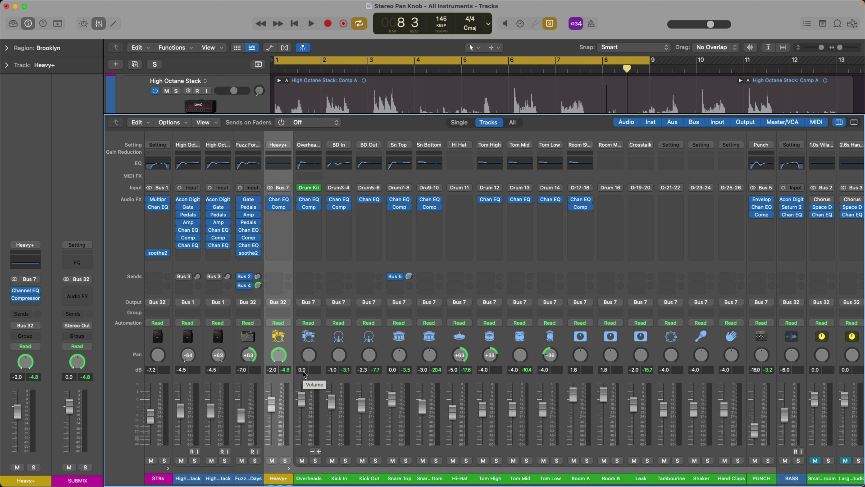
key("space")
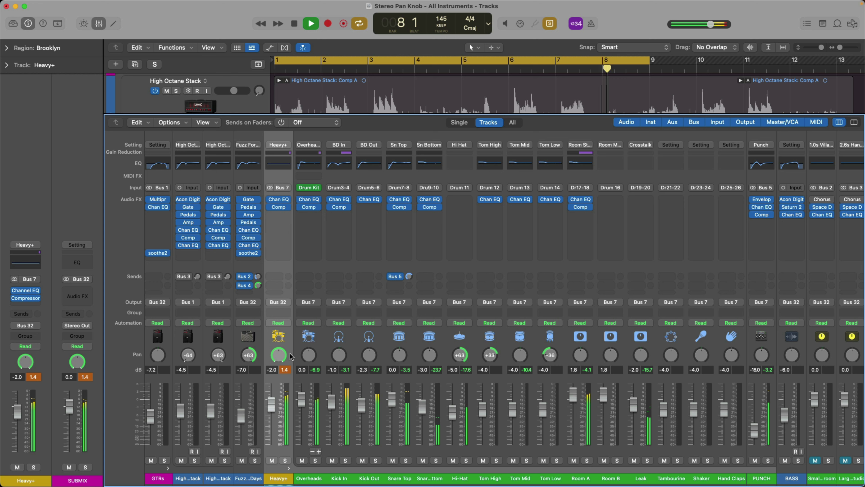
key("space")
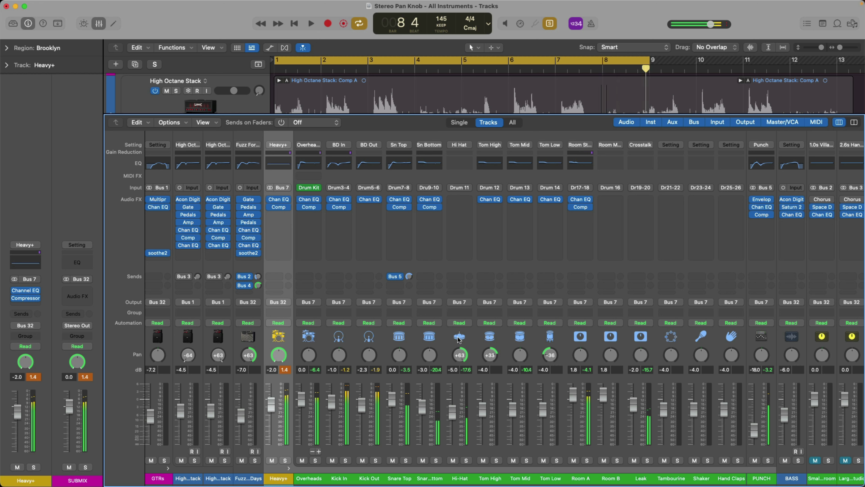